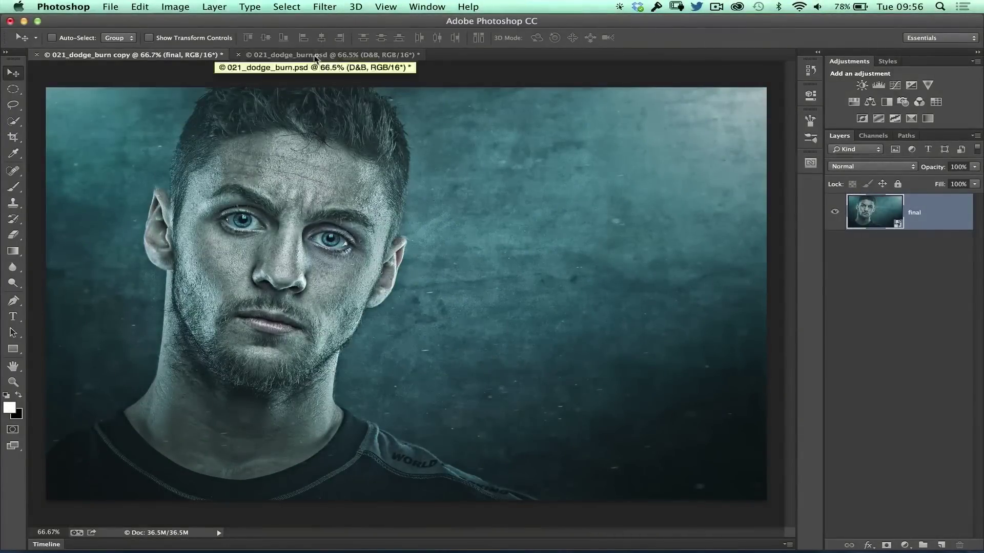
Switch to 021_dodge_burn.psd and briefly expand then collapse the D&B and Group 1 groups.
click(315, 56)
click(849, 201)
click(850, 201)
click(851, 226)
click(850, 226)
Stamp all visible layers into a merged layer, view it alone, then delete it.
key(super+alt+shift+e)
mouse_move(861, 203)
mouse_down()
mouse_move(907, 249)
mouse_move(889, 251)
mouse_move(891, 281)
mouse_move(879, 279)
mouse_move(878, 216)
mouse_move(866, 207)
mouse_up()
alt+click(834, 218)
alt+click(834, 219)
key(BackSpace)
Select the whole canvas, Copy Merged and paste it as the new Layer 2.
click(286, 7)
click(288, 20)
click(139, 6)
click(167, 106)
click(139, 7)
click(154, 121)
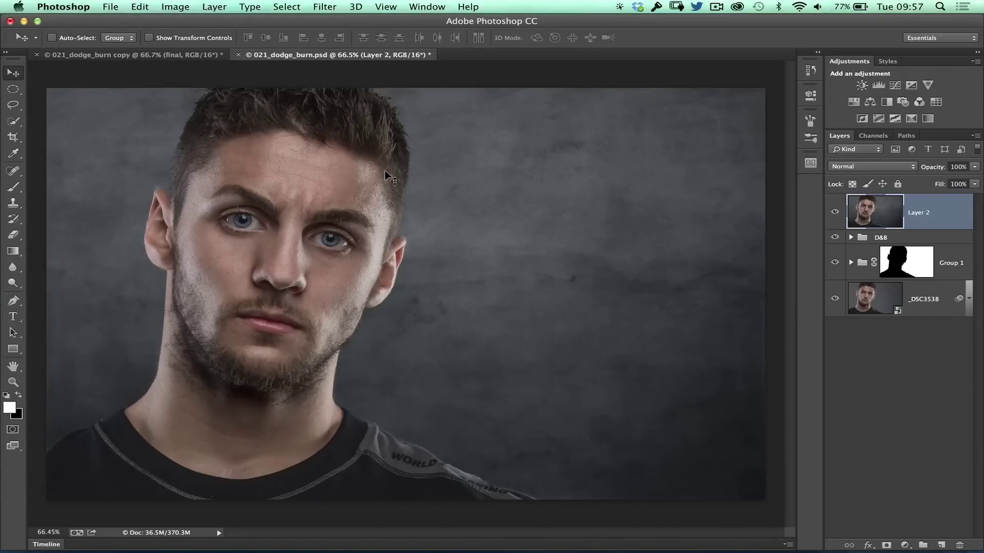
Run Color Efex Pro 4 on Layer 2: Cross Balance, Tungsten To Daylight (1), 76% strength.
click(322, 8)
mouse_move(410, 282)
click(532, 294)
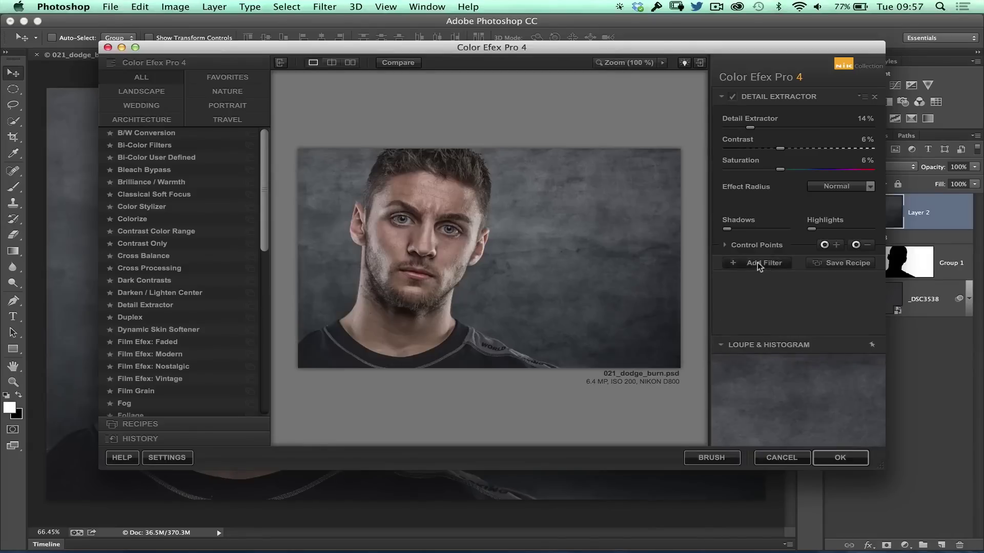
click(757, 262)
click(153, 256)
click(799, 142)
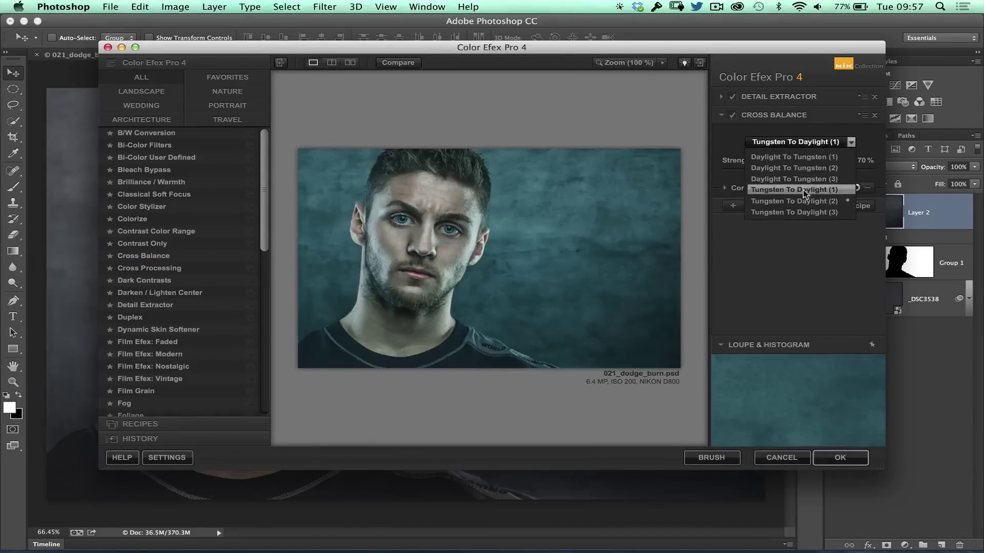
click(800, 190)
mouse_move(824, 168)
mouse_down()
mouse_move(771, 171)
mouse_move(841, 169)
mouse_up()
click(840, 458)
Paint a white dab beside the ear with a 700 brush and scale it to about 338%.
key(b)
key(bracketleft)
click(441, 302)
key(super+t)
mouse_move(305, 185)
mouse_down()
mouse_move(171, 65)
mouse_move(100, 49)
mouse_up()
key(super+0)
drag(230, 125, 193, 114)
key(Return)
Move the glow to the upper right of the portrait and zoom in.
key(v)
mouse_move(383, 303)
mouse_down()
mouse_move(557, 190)
mouse_move(596, 179)
mouse_up()
key(super+space)
super+click(501, 297)
Delete the white glow layer, checking the D&B group's contents before and after.
click(850, 311)
click(850, 310)
key(Delete)
key(Delete)
key(Delete)
click(849, 201)
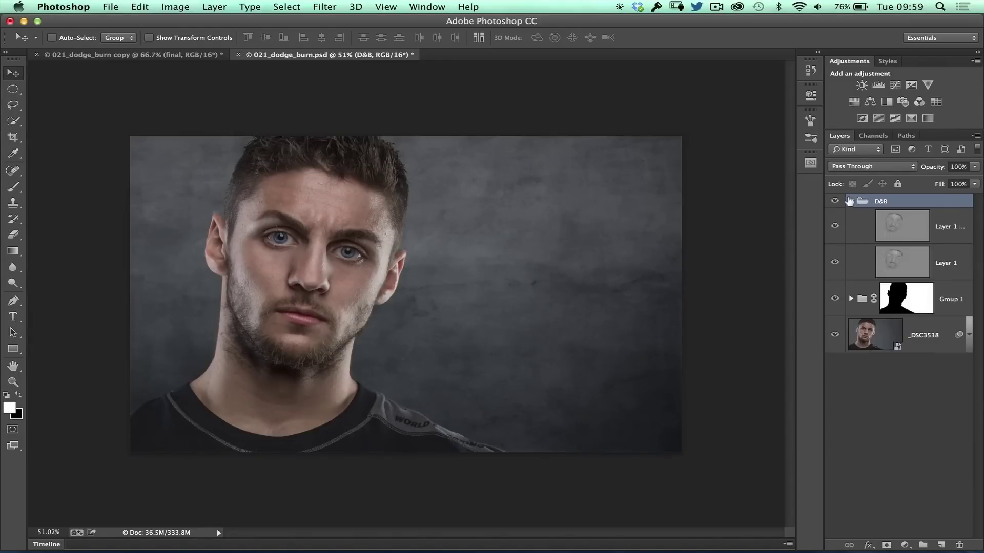
Select D&B, Group 1 and _DSC3538 together and bring up the Layers panel menu.
click(850, 201)
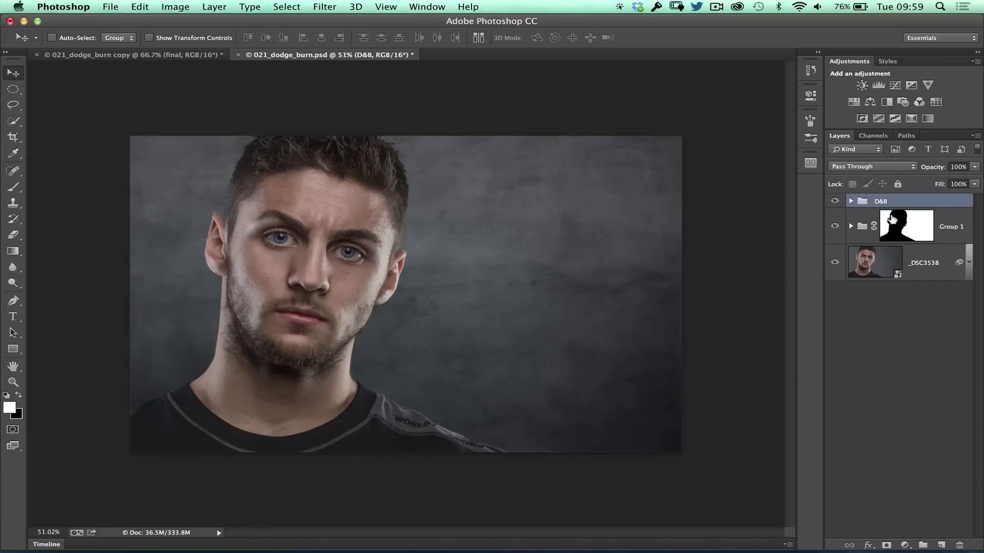
shift+click(919, 261)
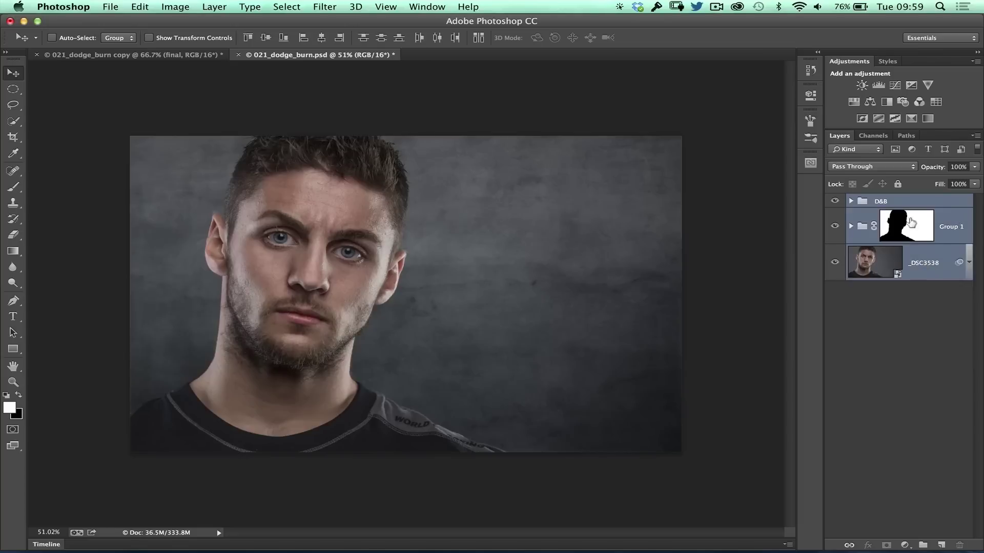
click(974, 137)
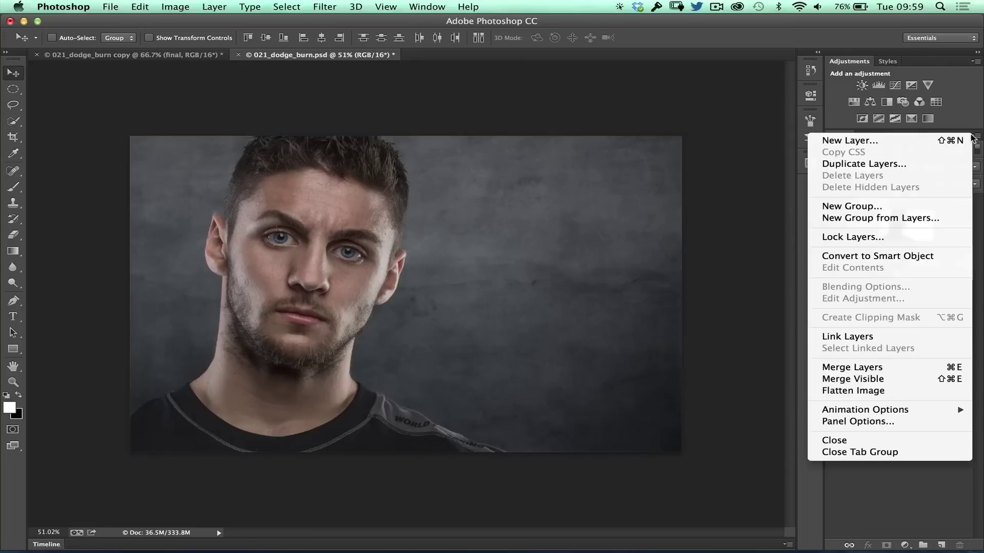
Convert the three selected layers into the single D&B smart object.
click(906, 260)
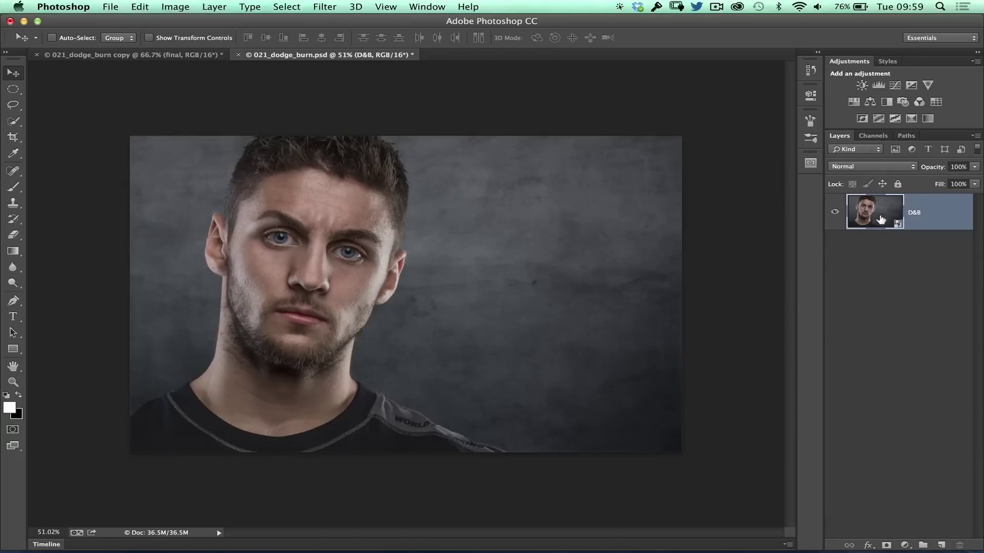
Apply Color Efex Pro 4's Cross Balance to the D&B smart object as a smart filter.
click(325, 6)
mouse_move(368, 282)
click(534, 294)
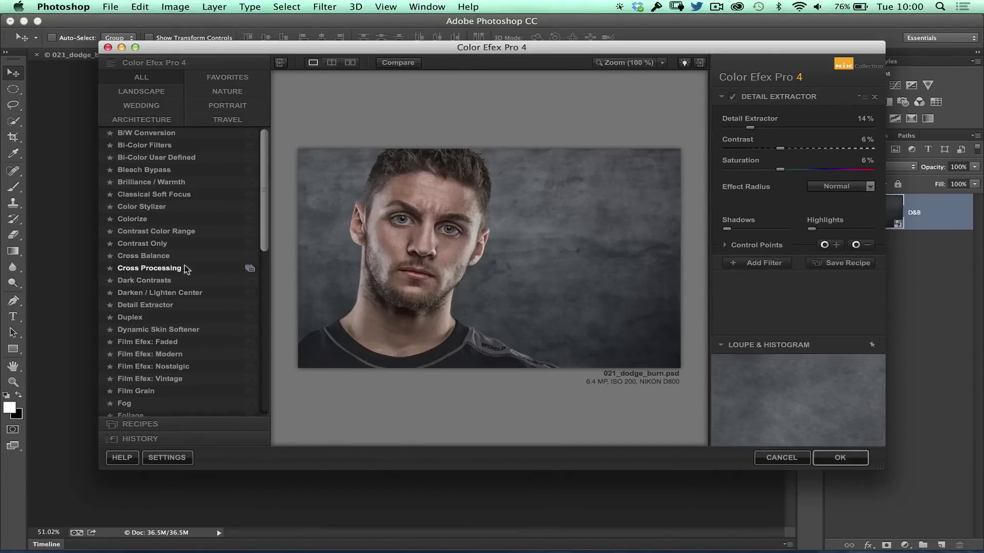
click(148, 256)
click(839, 452)
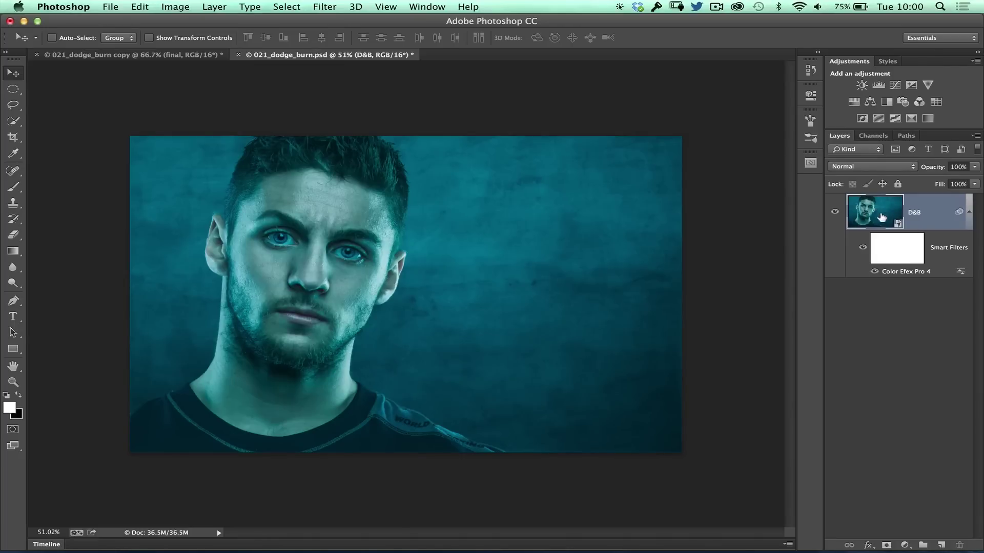
Collapse the smart filters, open D&B's contents as D&B.psb, and expand its D&B group.
click(967, 212)
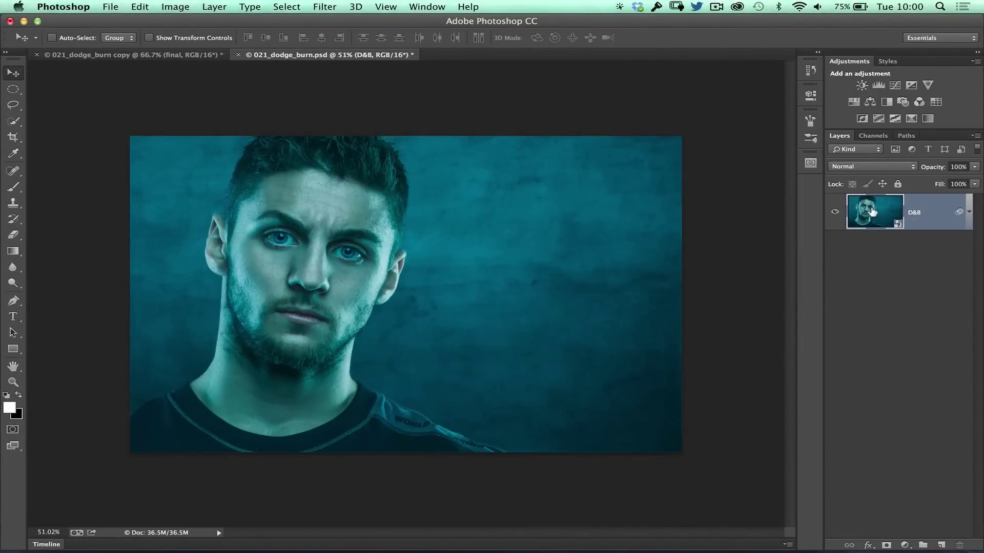
double_click(872, 212)
click(429, 246)
click(594, 269)
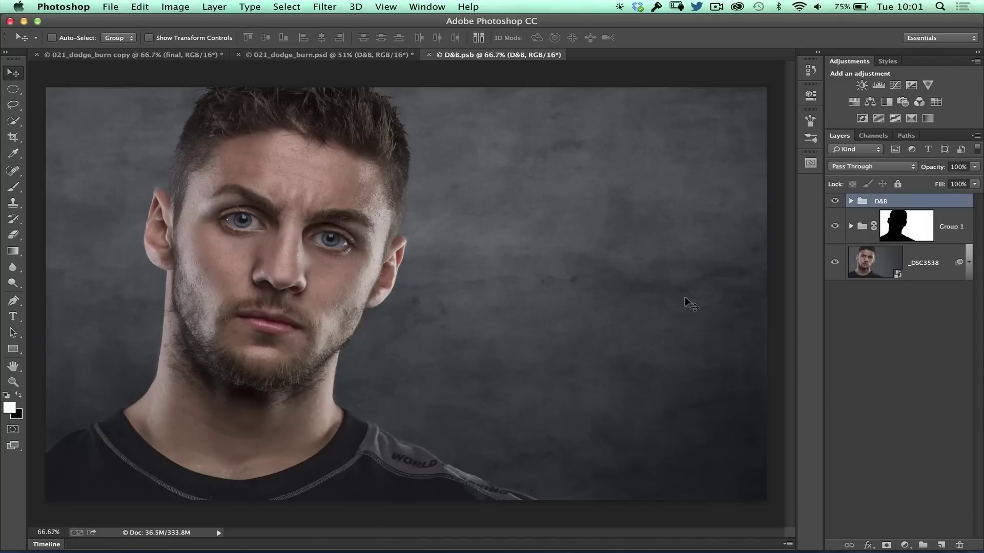
click(851, 201)
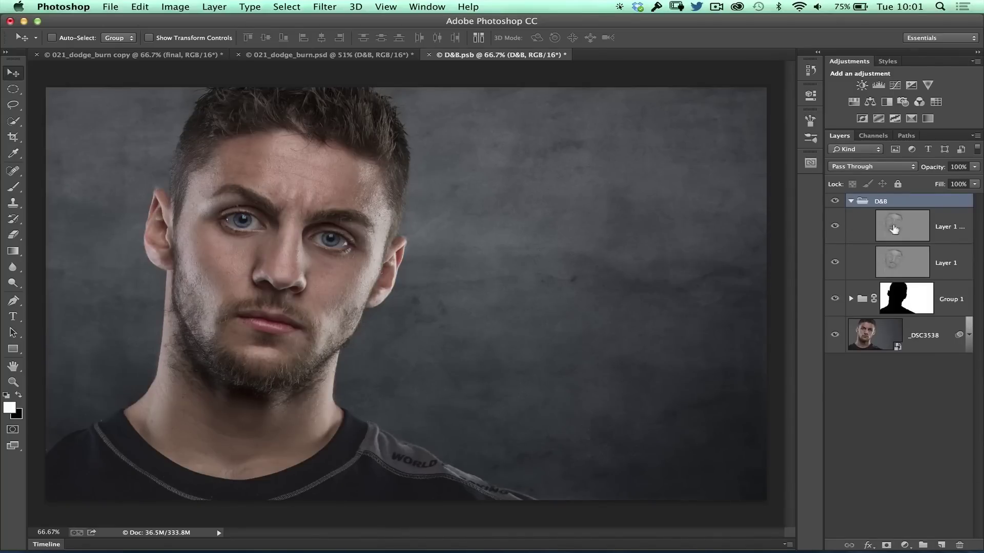
click(850, 201)
click(877, 266)
double_click(877, 266)
click(276, 44)
click(349, 210)
click(769, 496)
Bring up the 021_dodge_burn copy document with the flattened teal 'final' portrait.
click(148, 55)
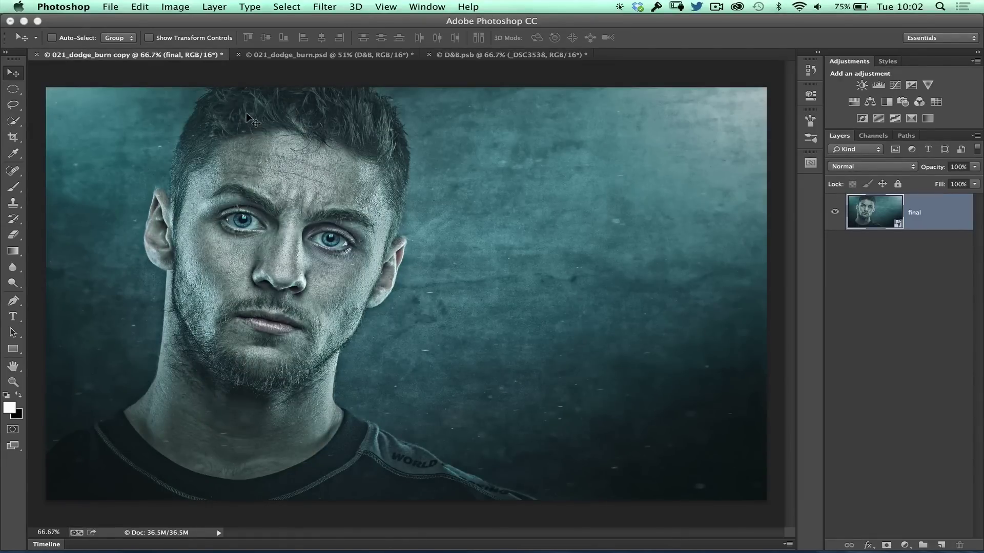